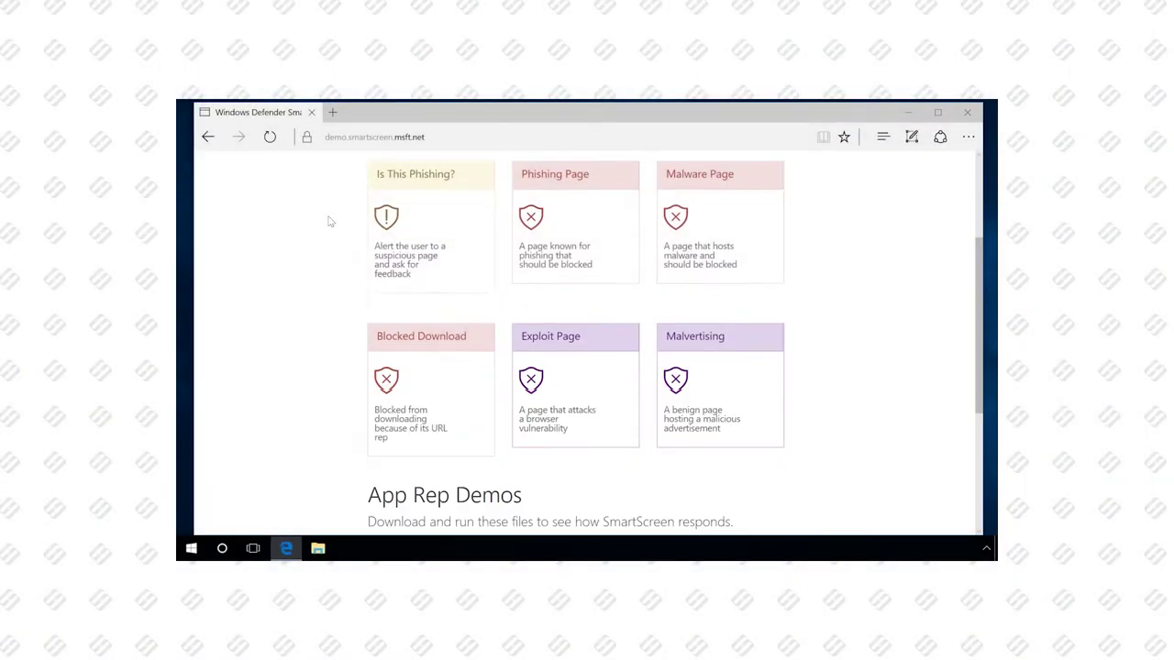
- Download the Unknown Program and Known Malware files from the App Rep Demos and save both
scroll(329, 221, down, 4)
click(535, 317)
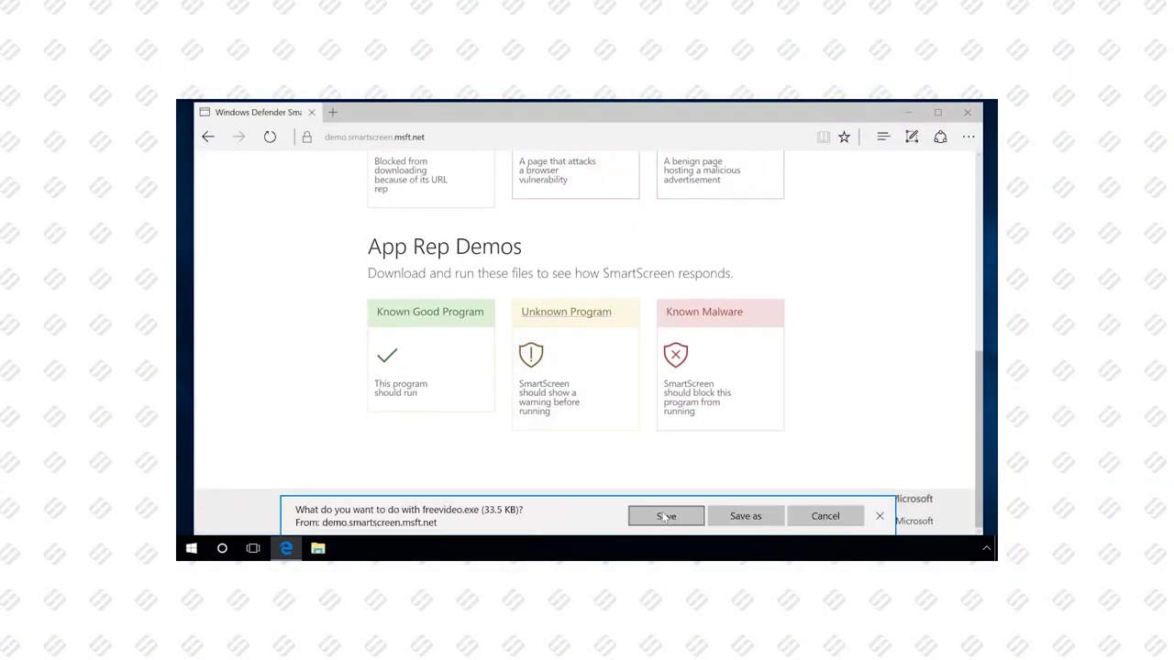
click(666, 519)
click(880, 518)
click(704, 312)
click(668, 519)
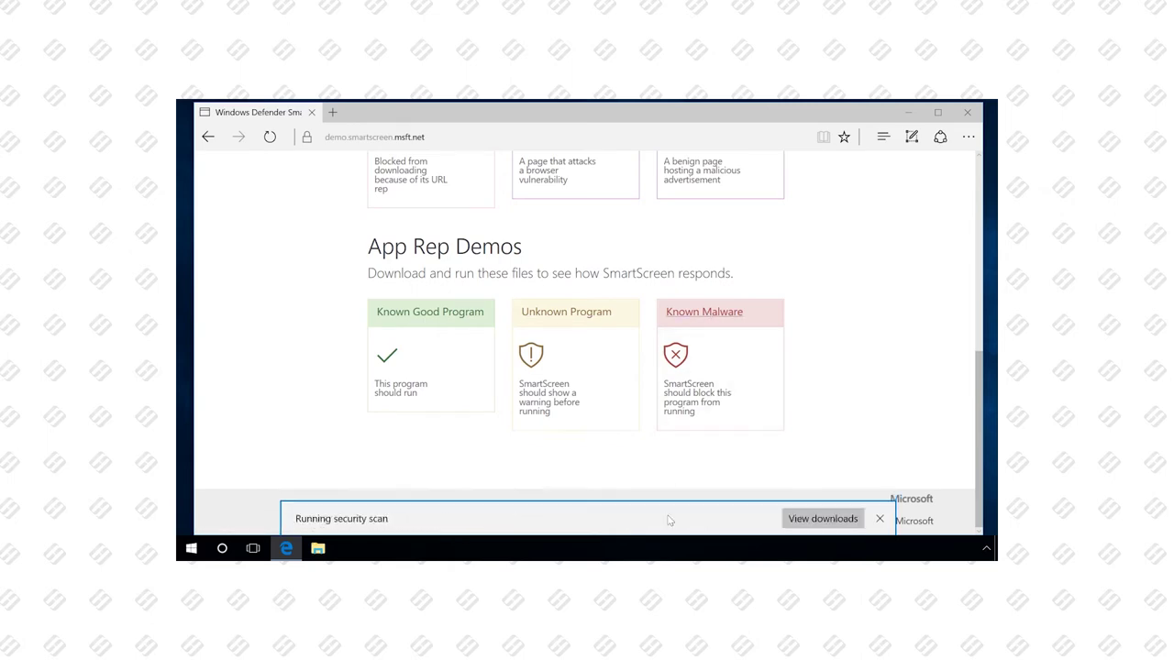
- Open the browser's advanced settings and toggle the SmartScreen protection option at the end of the list
click(968, 137)
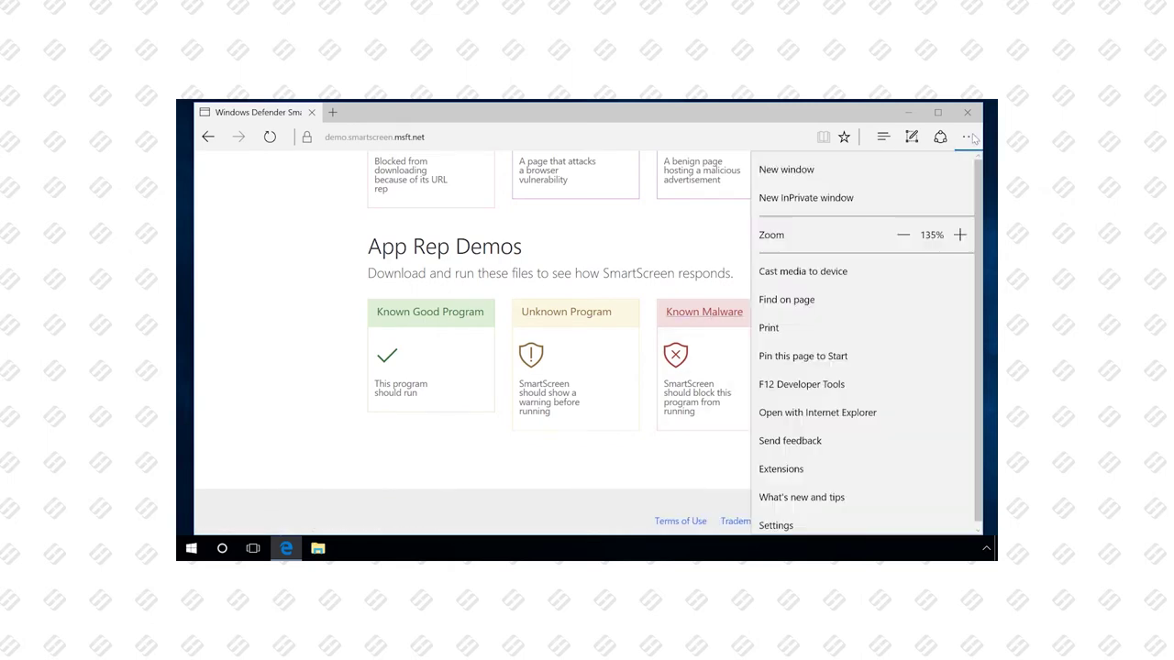
click(777, 521)
drag(982, 262, 990, 471)
click(813, 349)
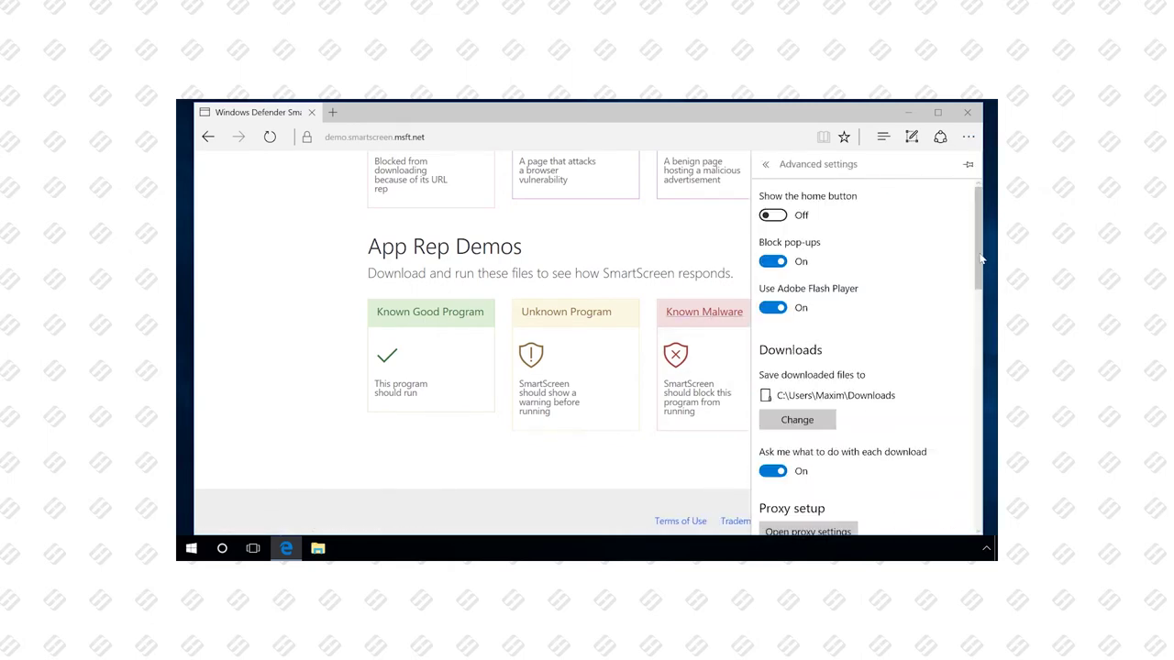
scroll(981, 515, down, 10)
click(773, 494)
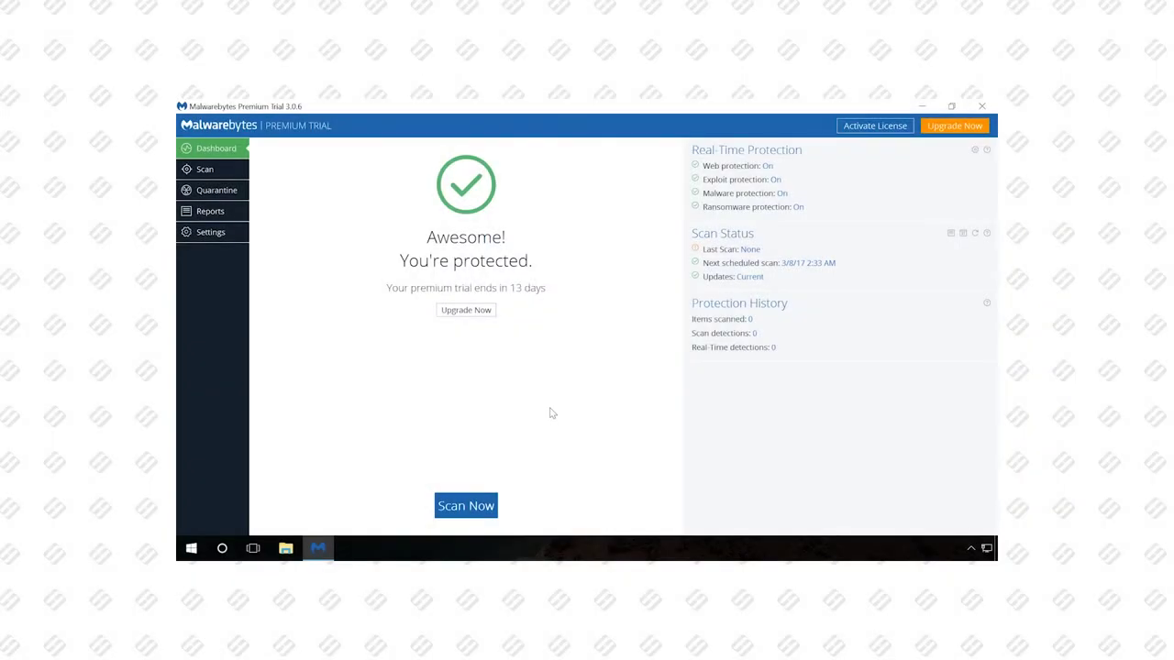
- Switch to Malwarebytes and start a scan of the computer
click(473, 507)
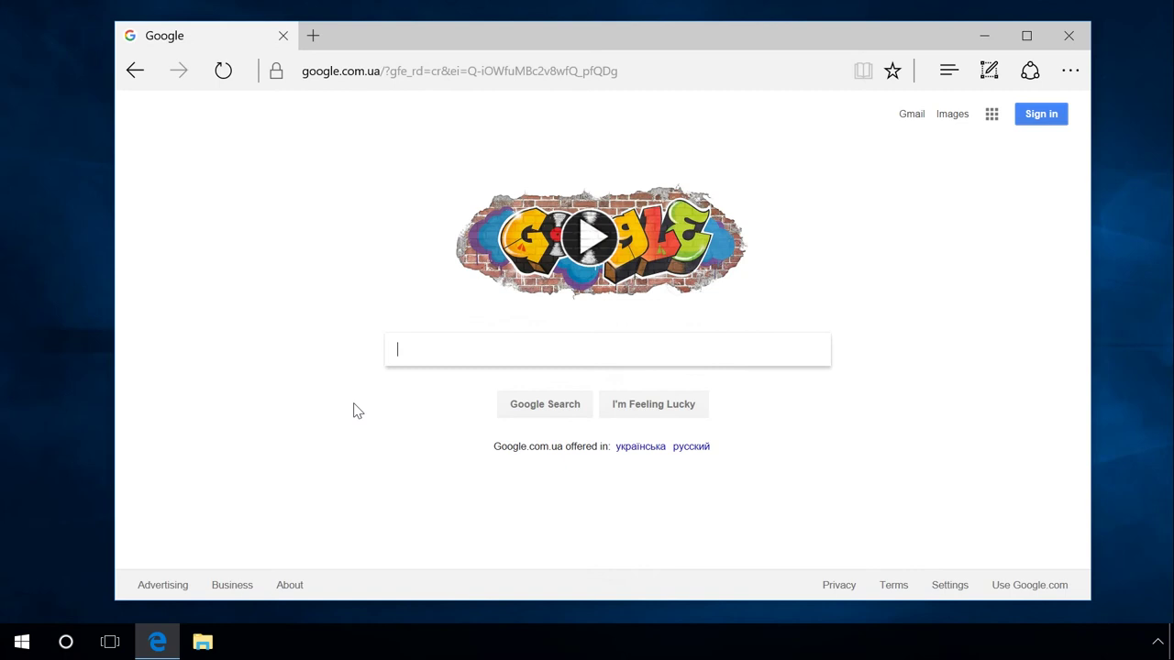
- Search Google for "visual c++ 2015" and open the Microsoft Visual C++ 2015 Redistributable Update 3 RC download page
text(vi)
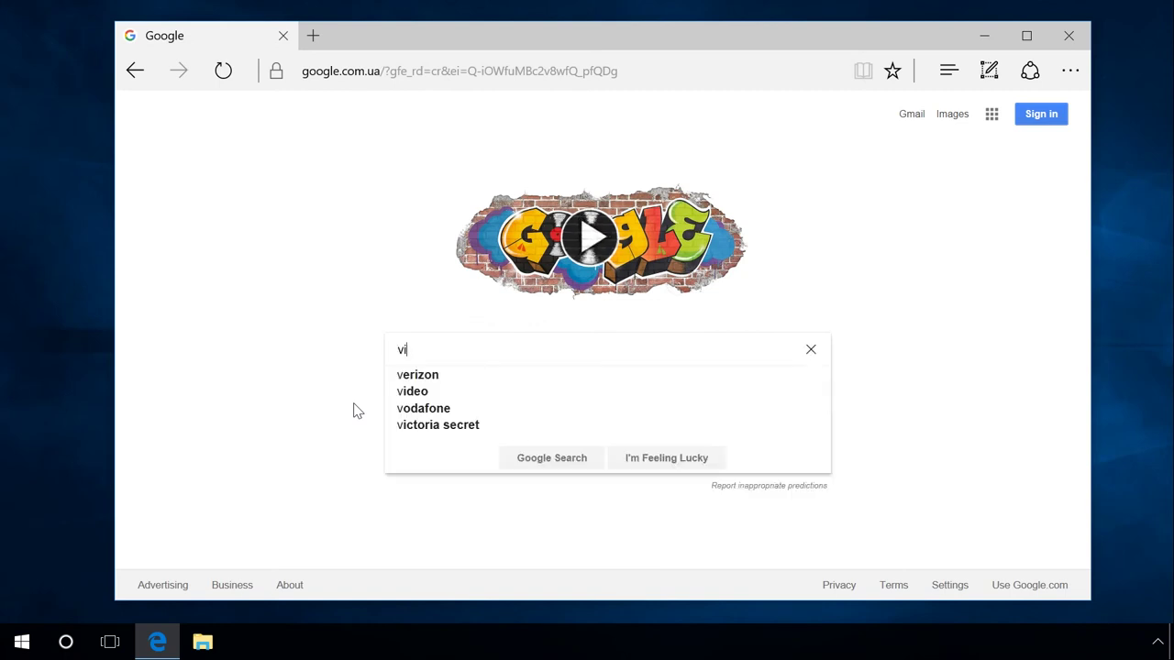
text(sual )
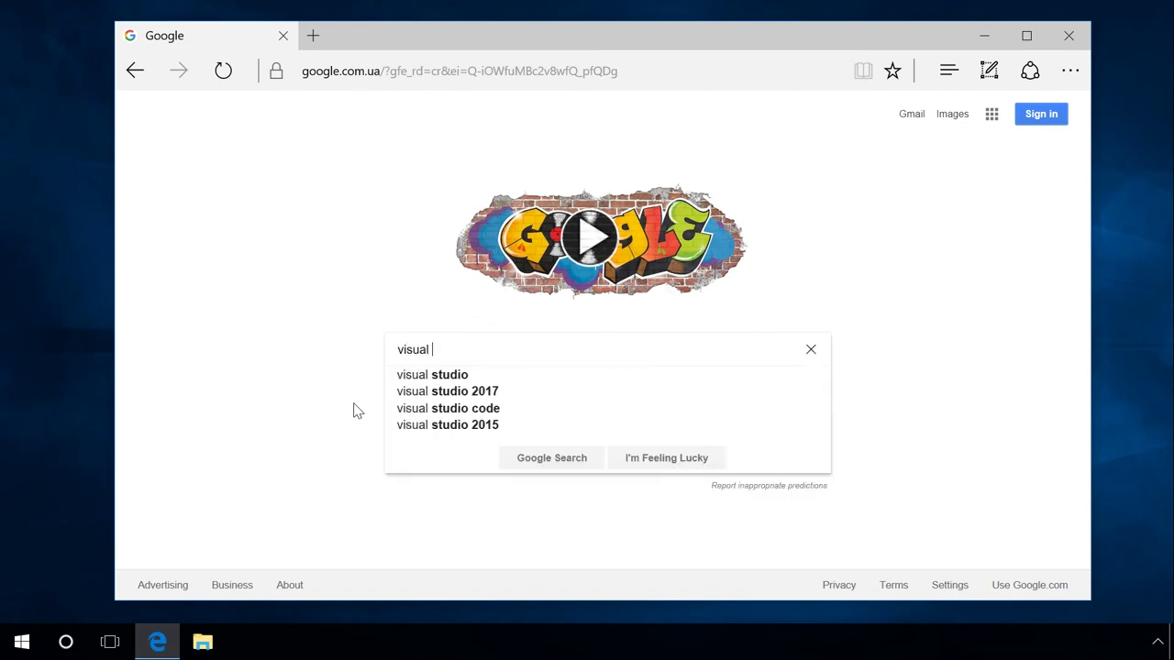
text(c++)
key(Down)
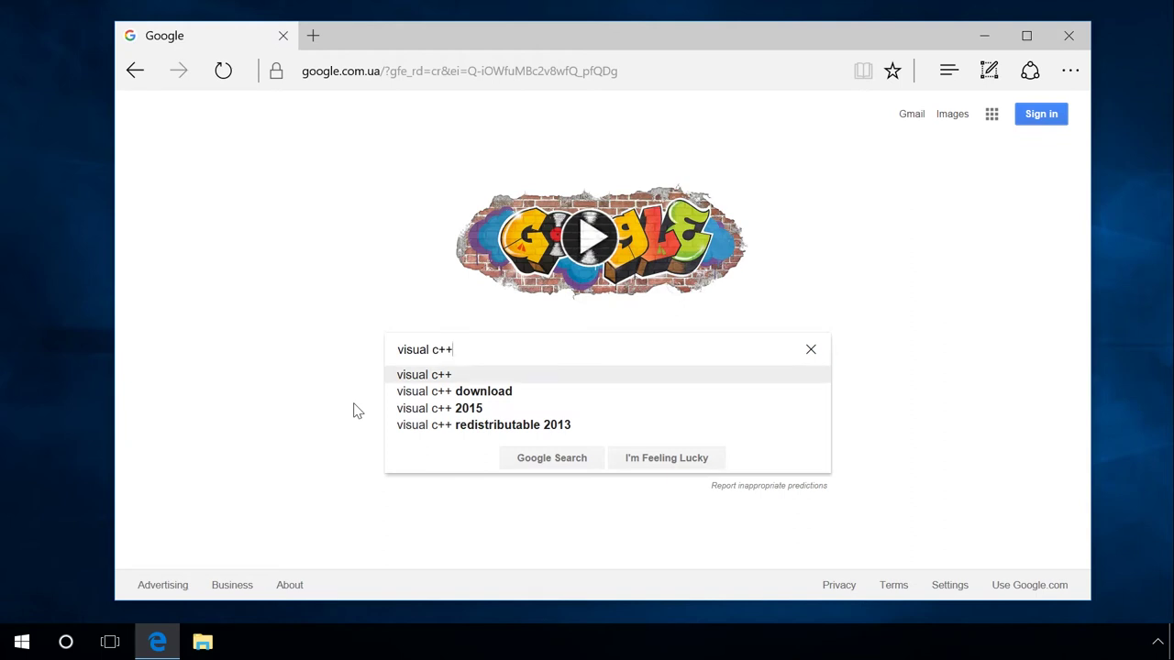
key(Down)
key(Down)
key(Return)
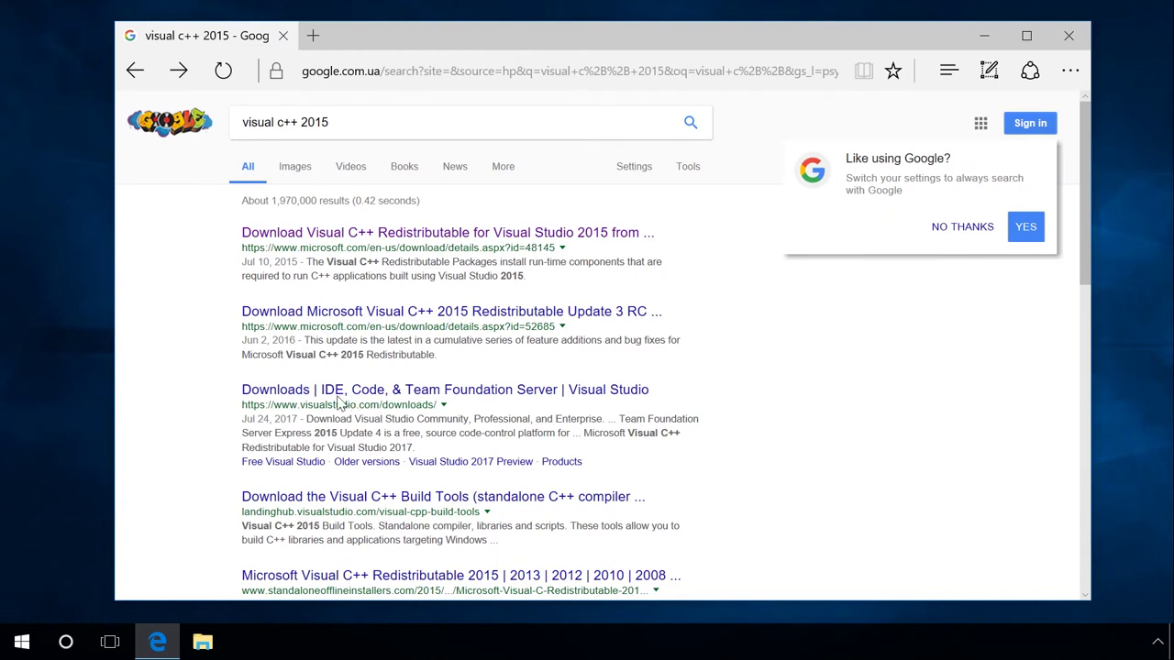
click(346, 318)
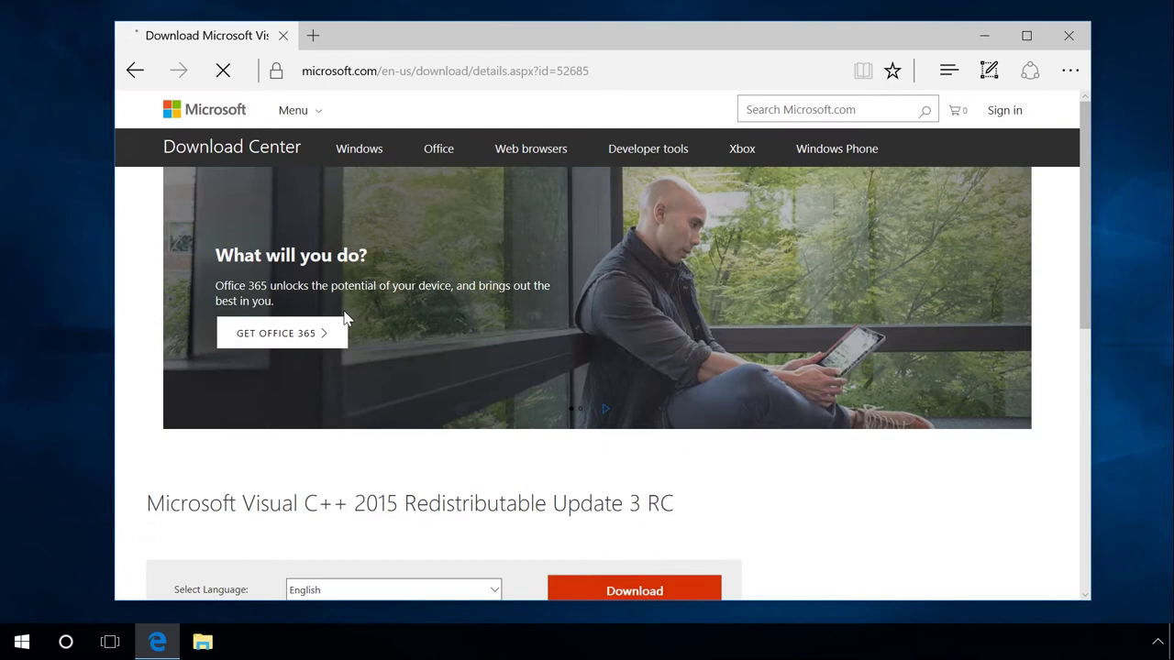
- Expand and review the Details, System Requirements and Install Instructions sections of the redistributable's download page
scroll(344, 316, down, 4)
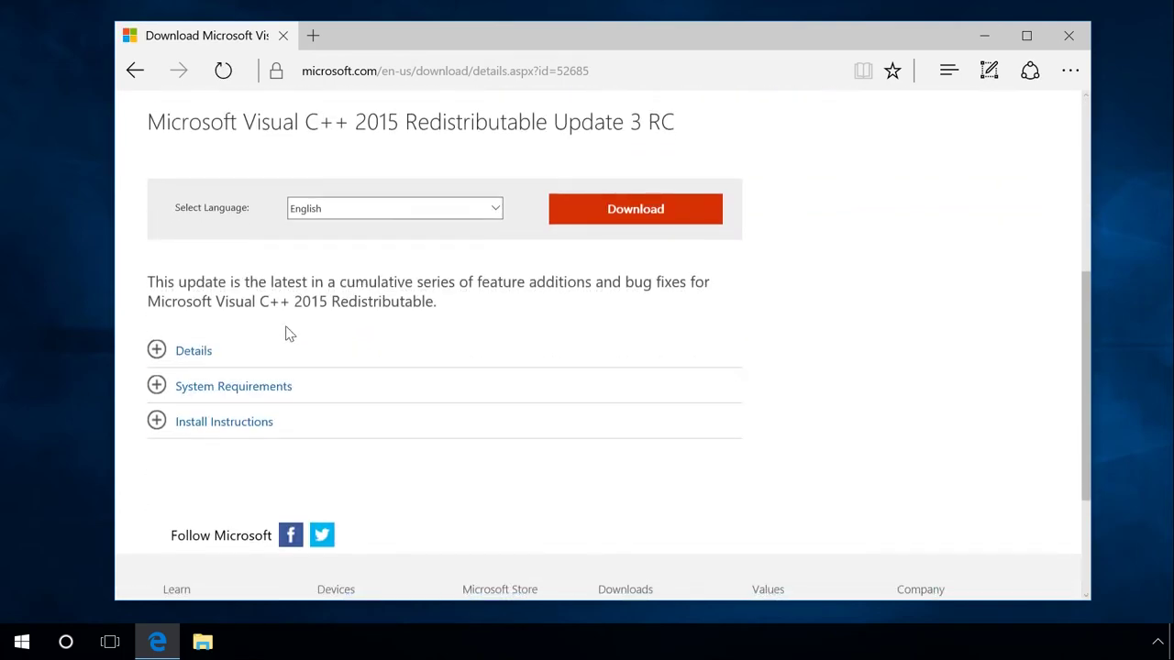
click(193, 353)
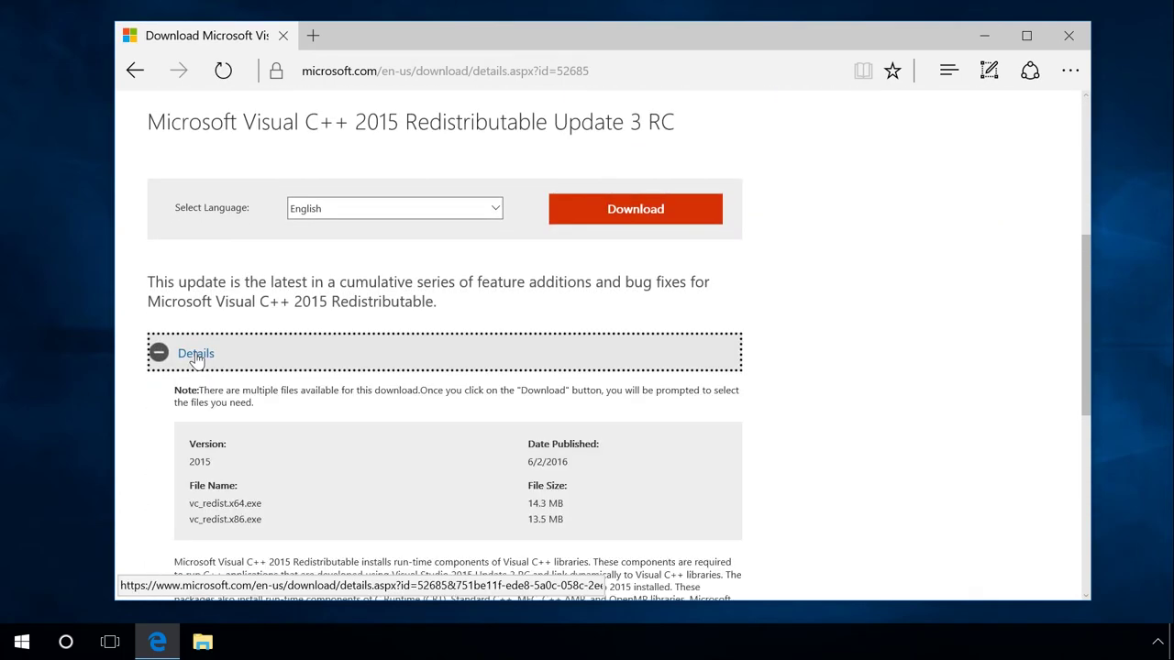
scroll(195, 357, down, 3)
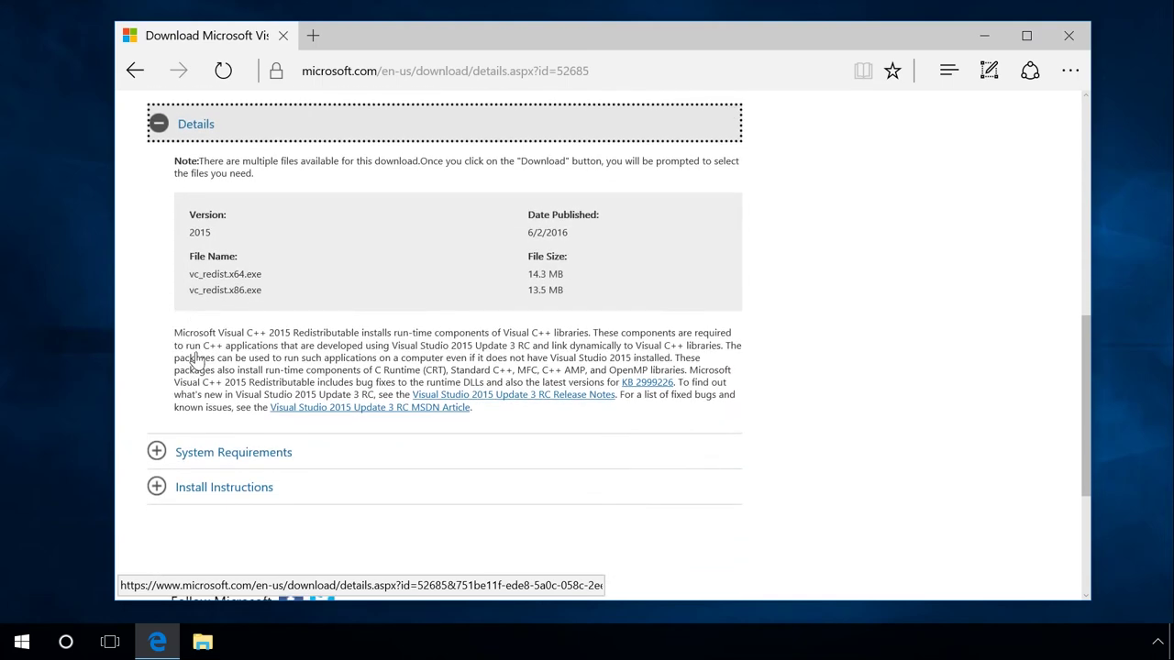
click(202, 453)
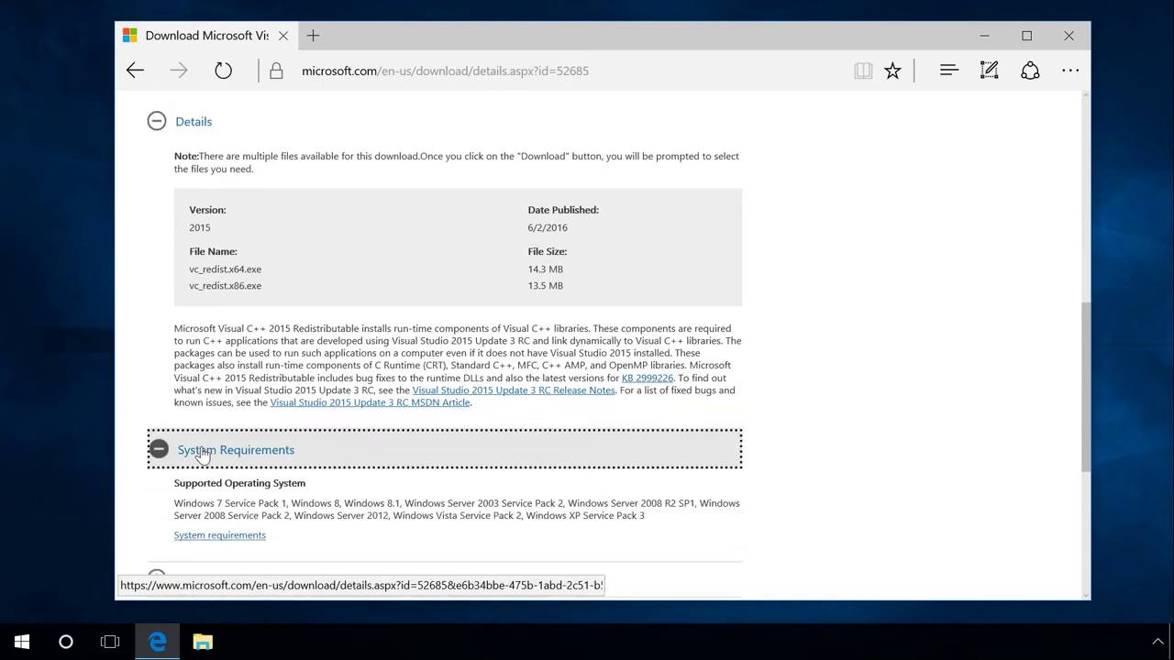
scroll(202, 454, down, 2)
click(202, 441)
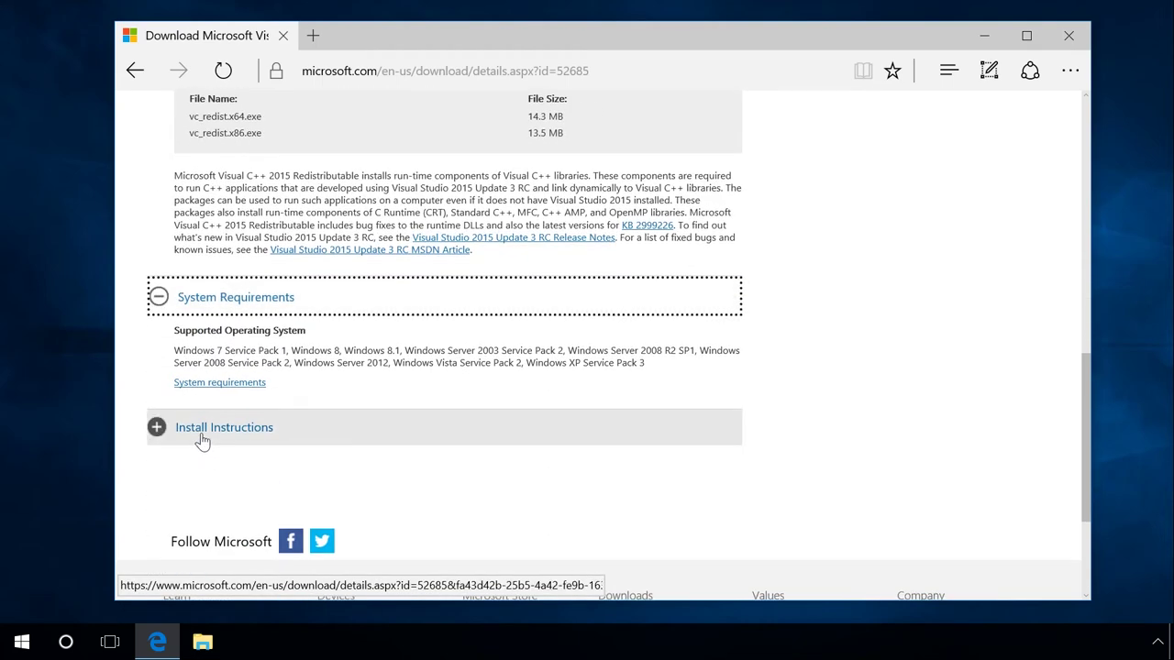
scroll(202, 440, down, 3)
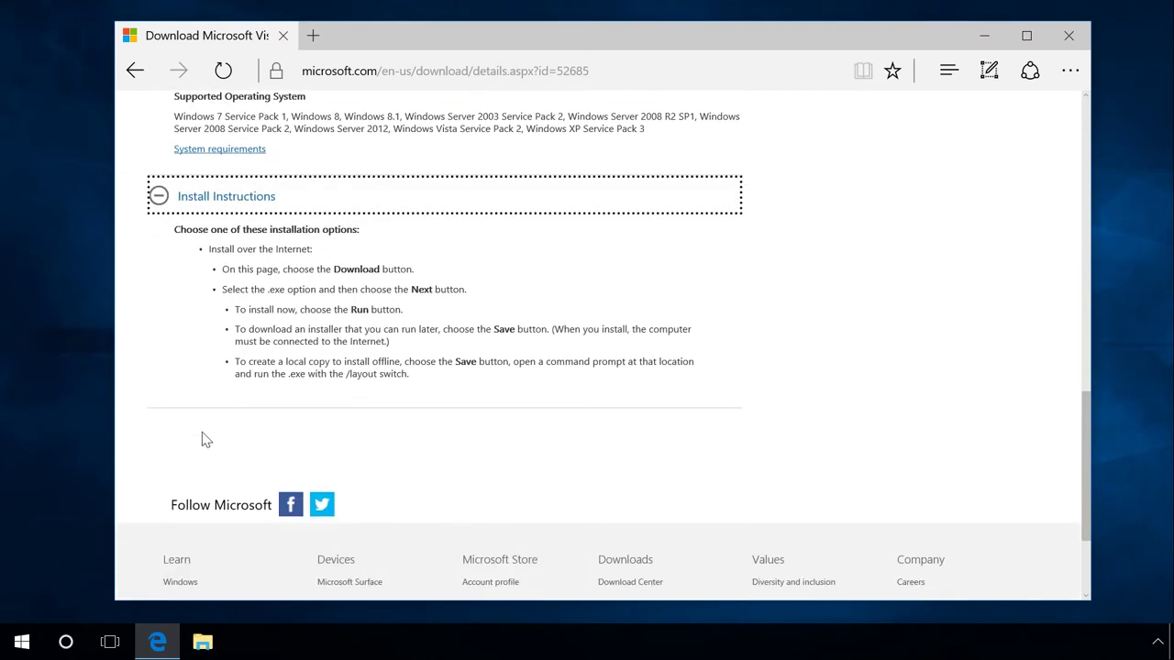
click(205, 440)
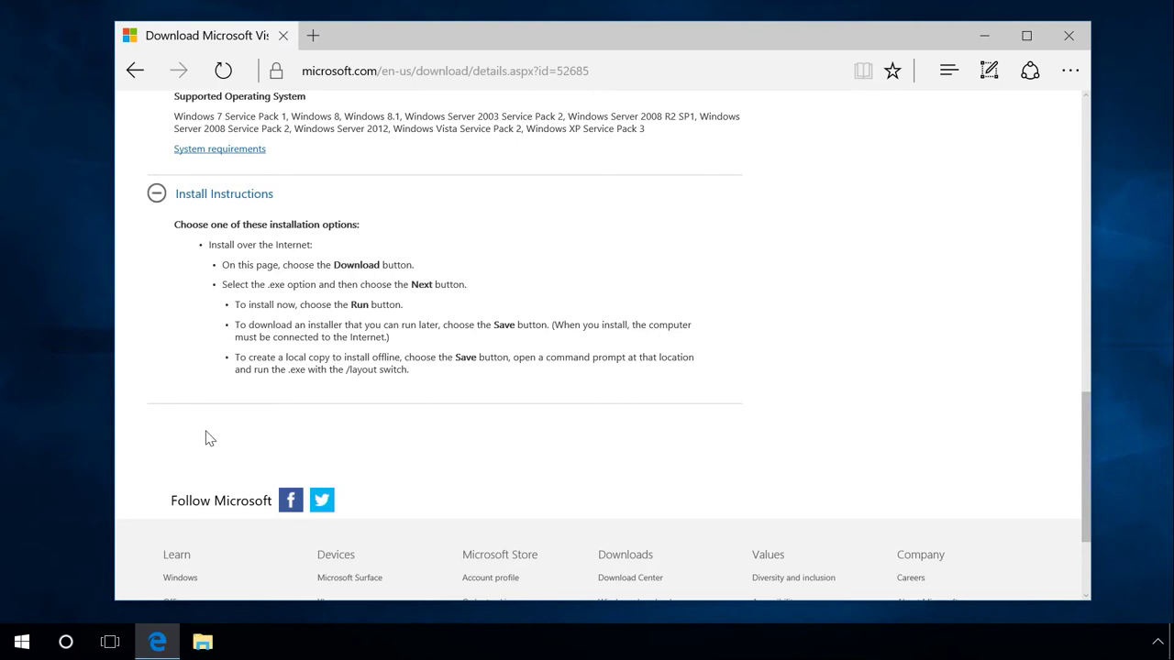
- Download only the vc_redist.x64.exe file of the Visual C++ 2015 Redistributable and save it
scroll(207, 439, up, 10)
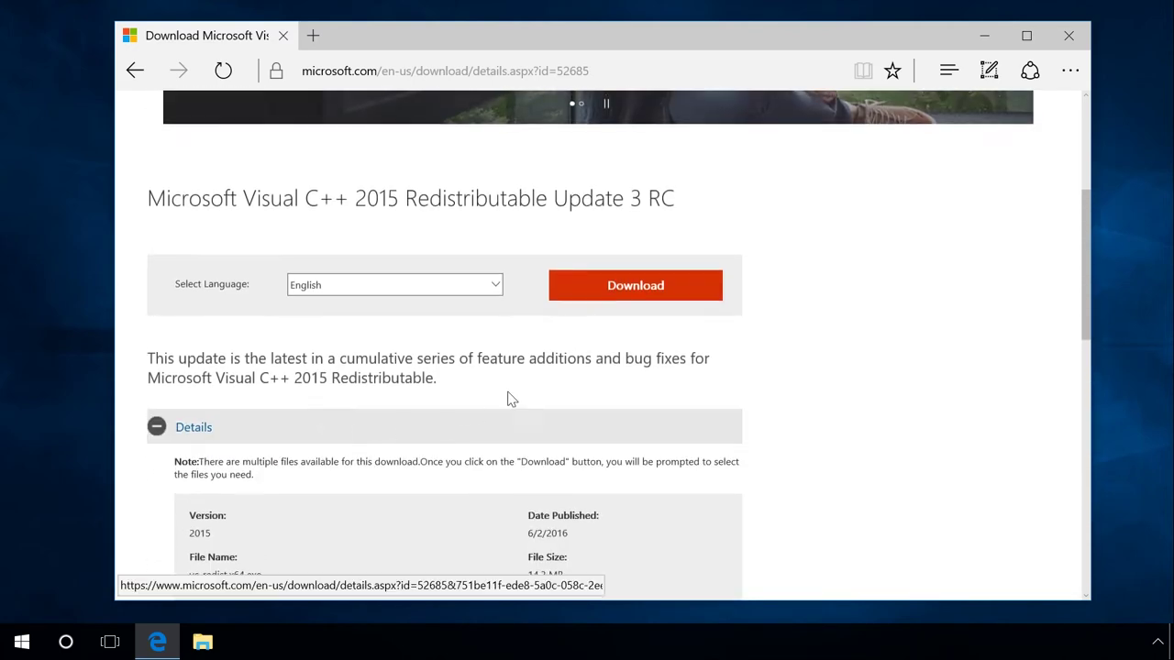
click(618, 292)
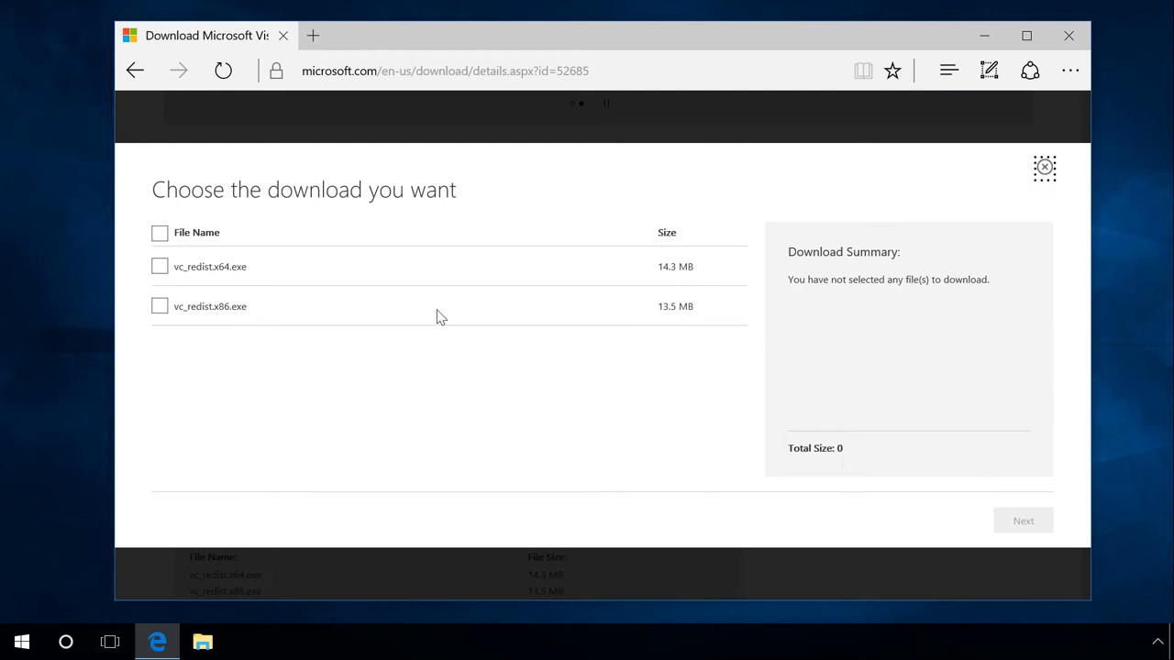
click(161, 266)
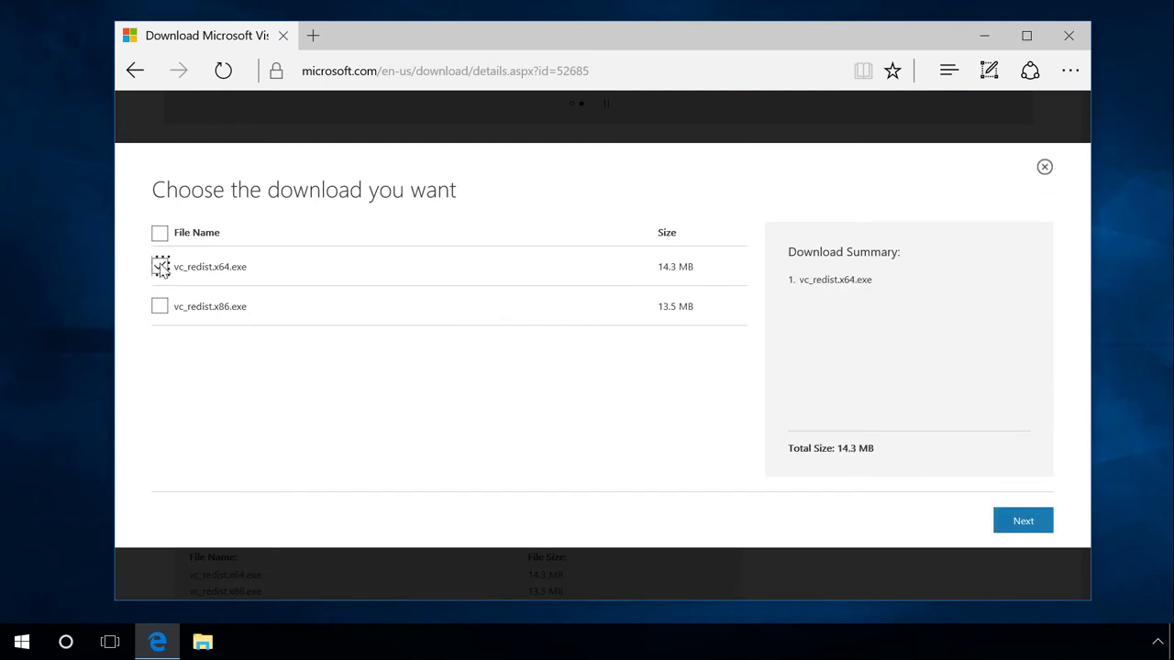
click(1018, 520)
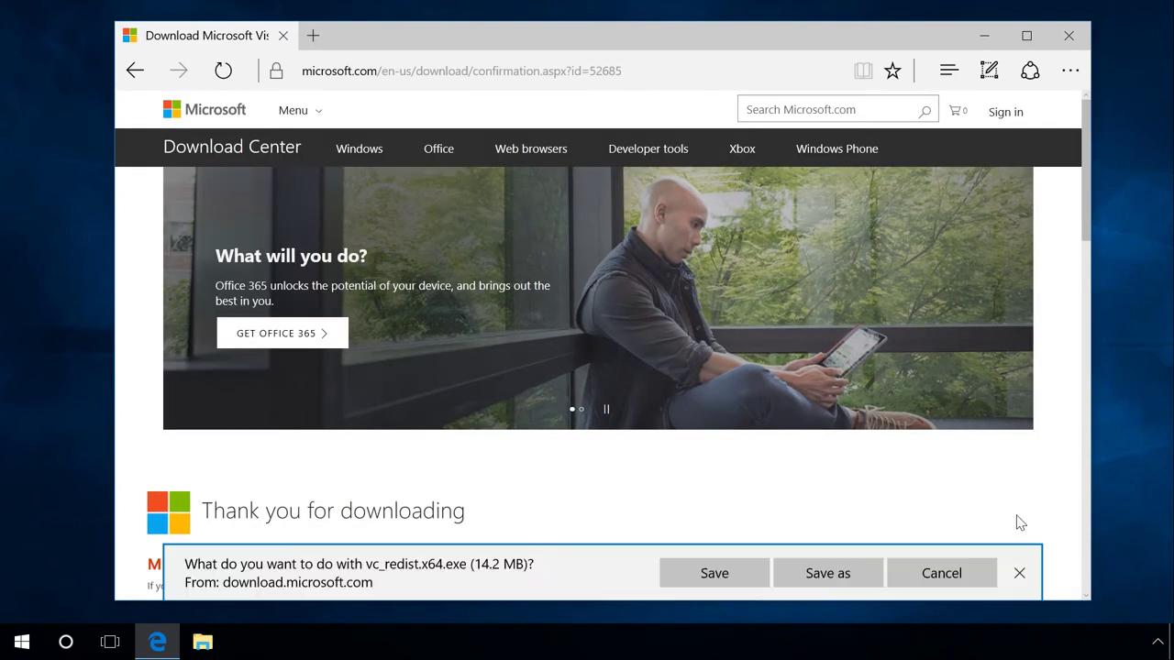
click(738, 572)
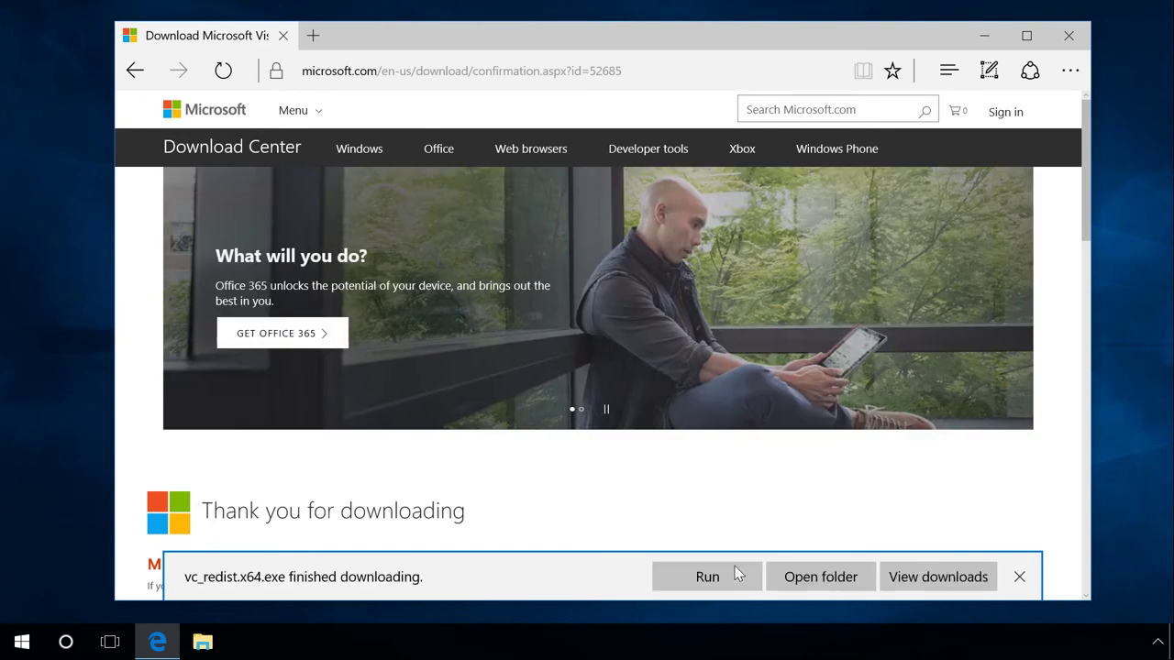
- Run the downloaded vc_redist.x64.exe, agree to the license terms and start the installation
click(735, 568)
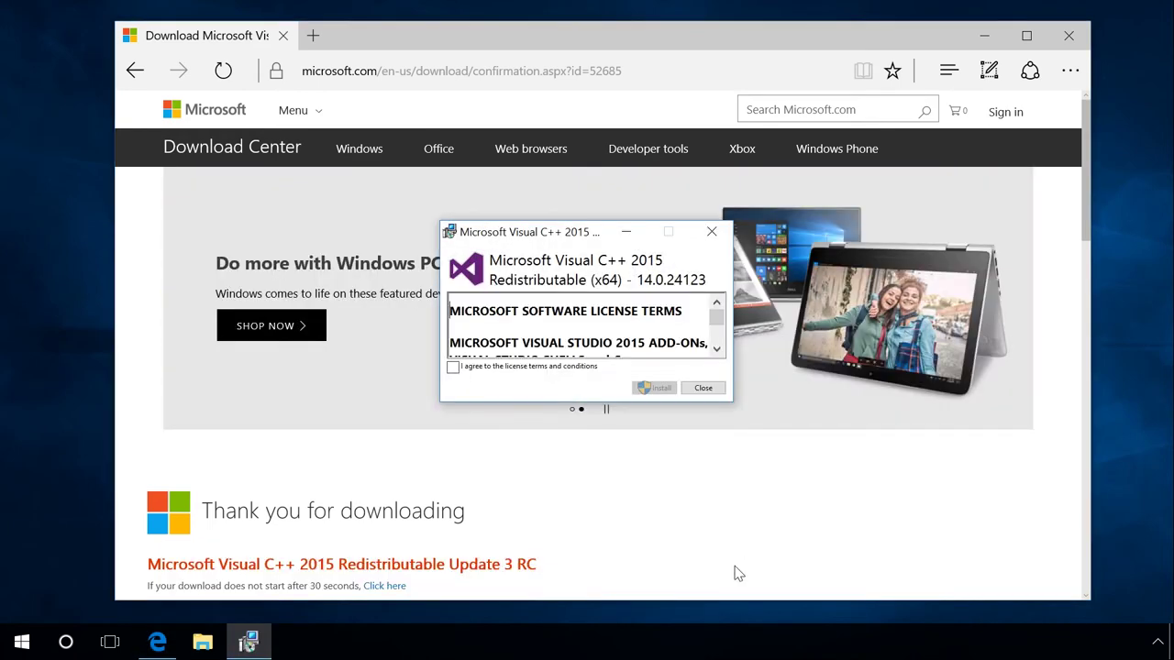
click(517, 370)
click(661, 388)
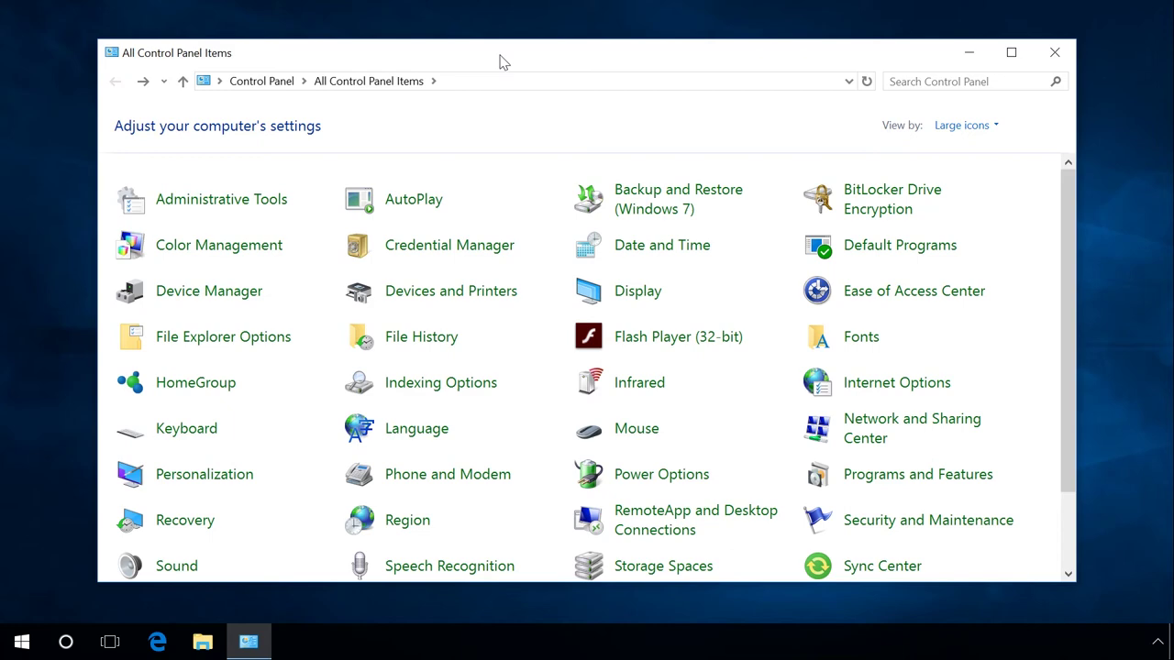
- Open Programs and Features in Control Panel and inspect the installed Visual C++ 2008 and 2015 Redistributable entries
click(888, 477)
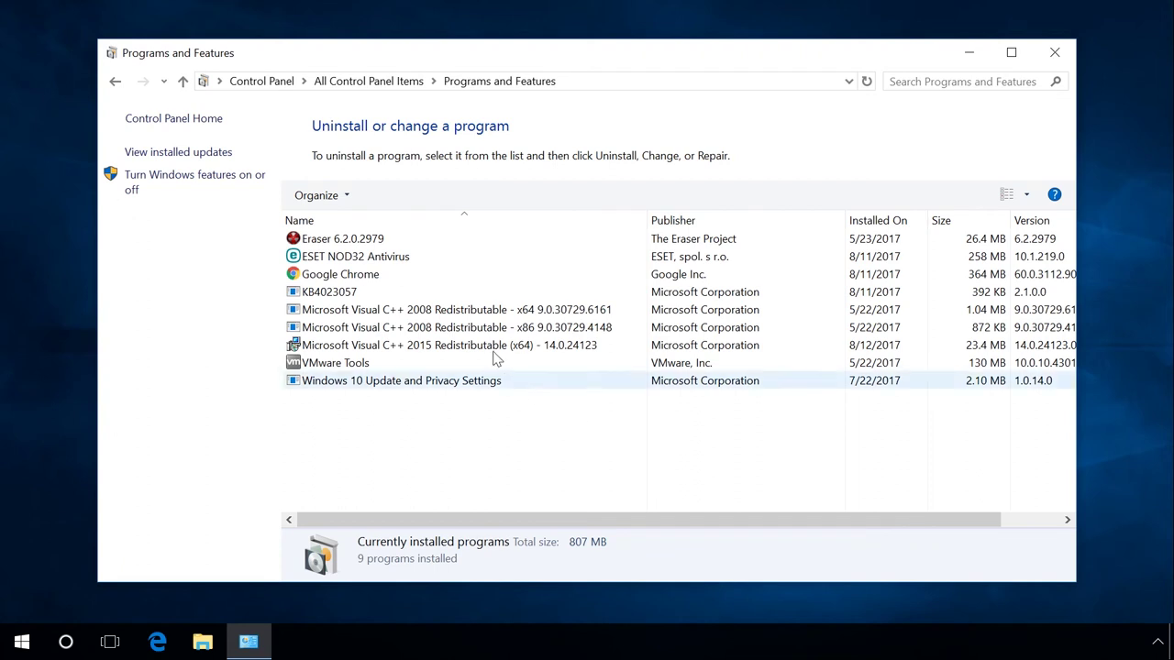
click(492, 357)
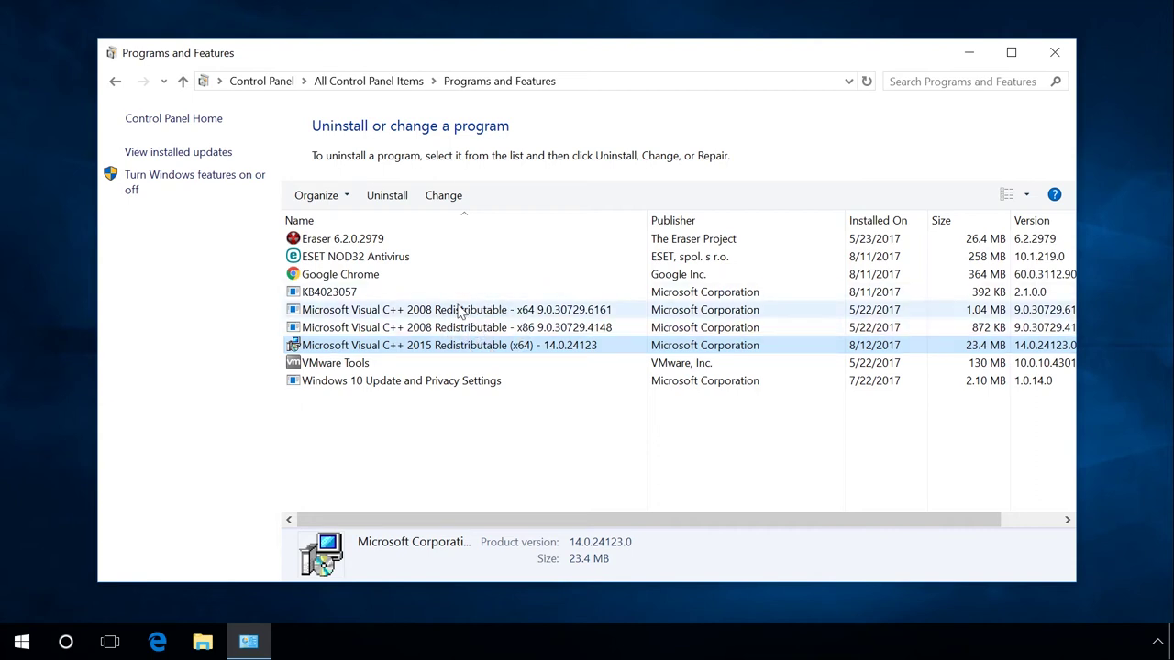
click(472, 310)
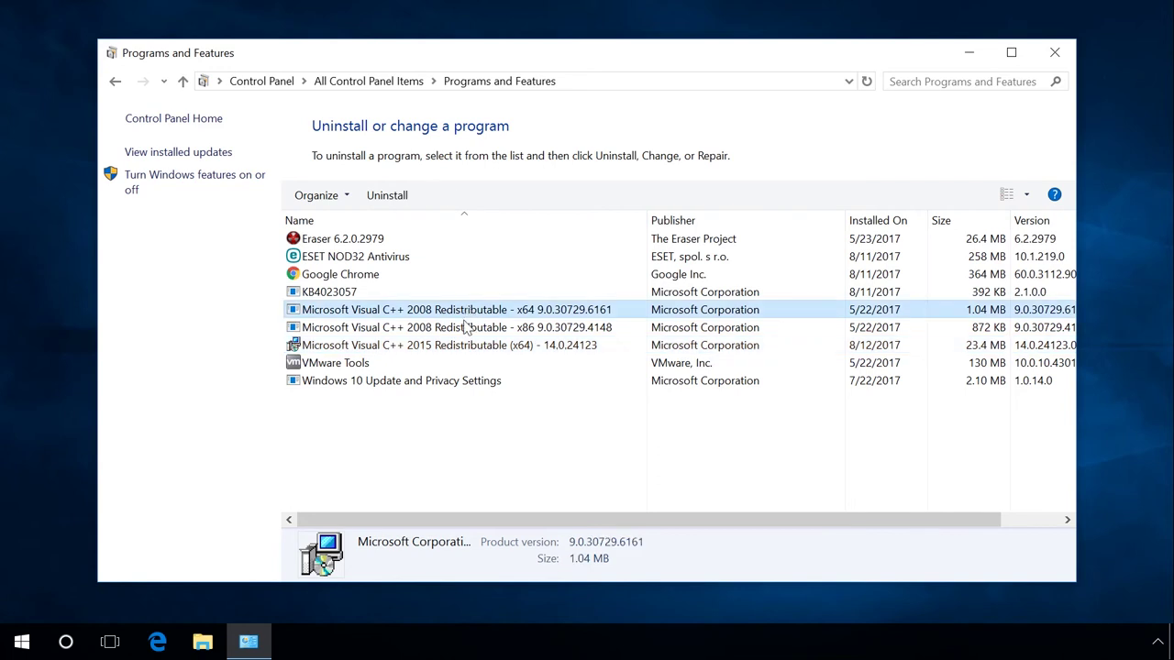
click(465, 331)
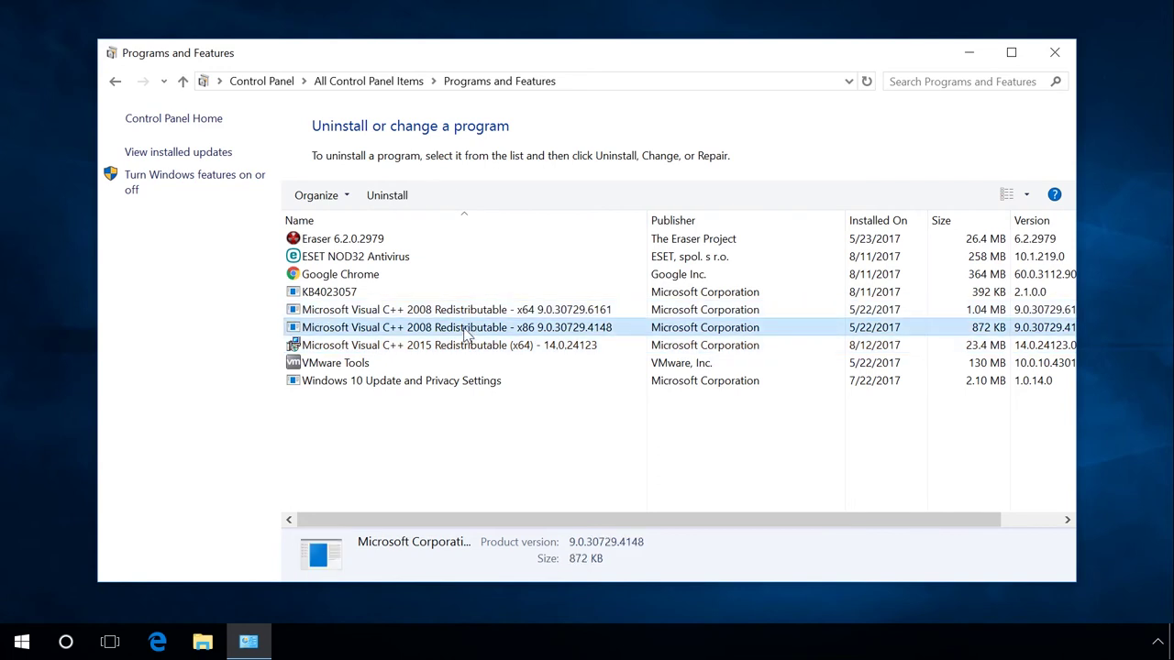
click(466, 347)
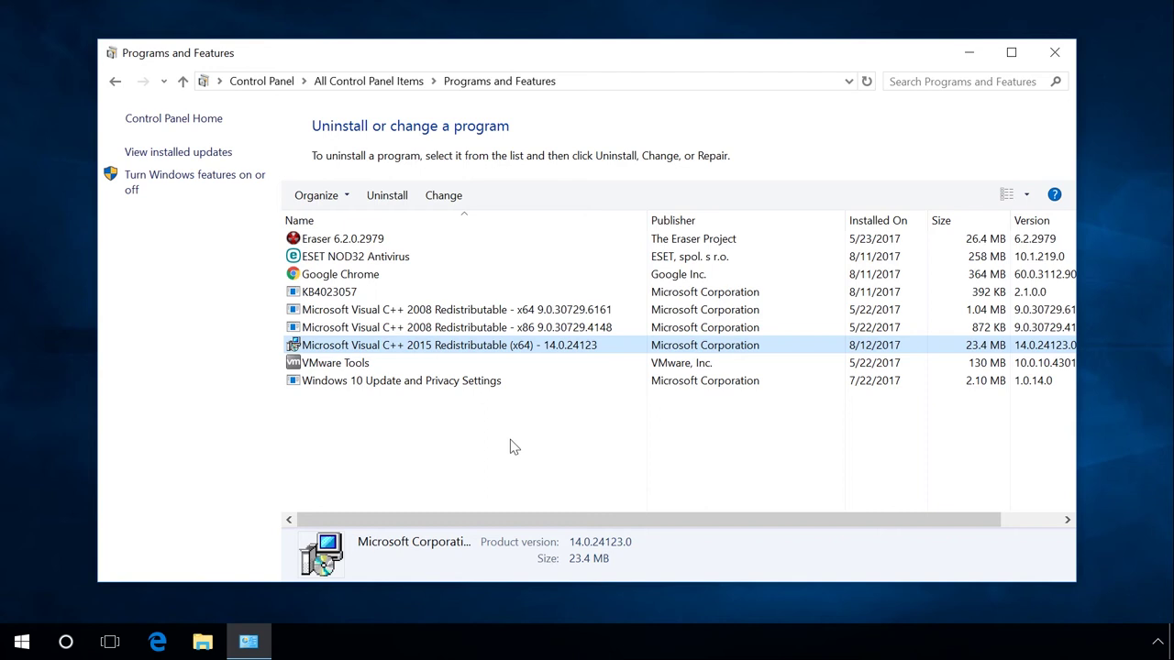
click(544, 329)
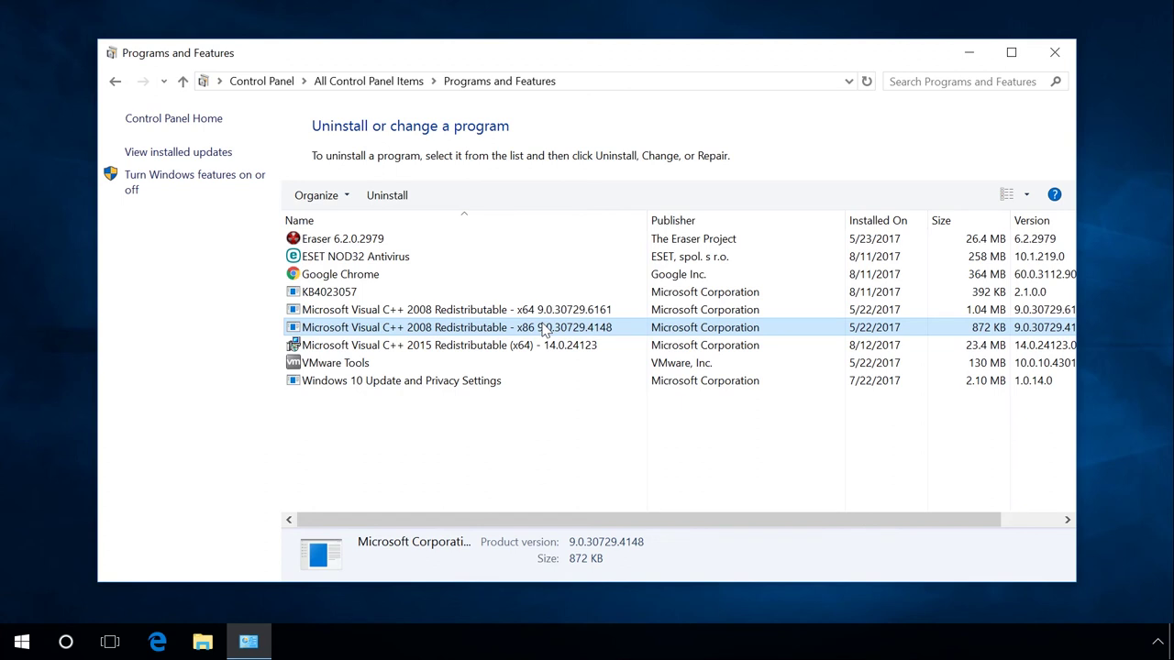